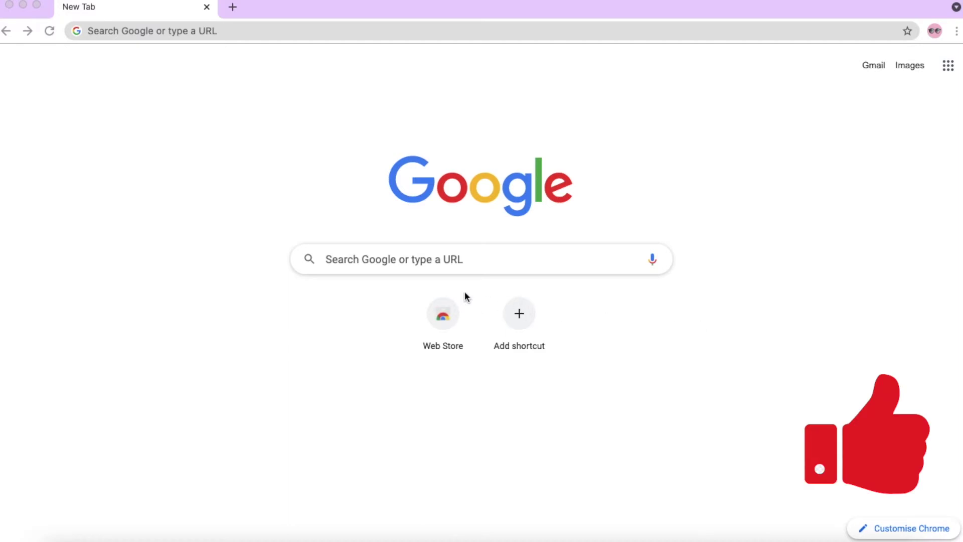
# - Search Google for 'gmail', open the Gmail page and start 'Create an account'
pyautogui.click(361, 261)
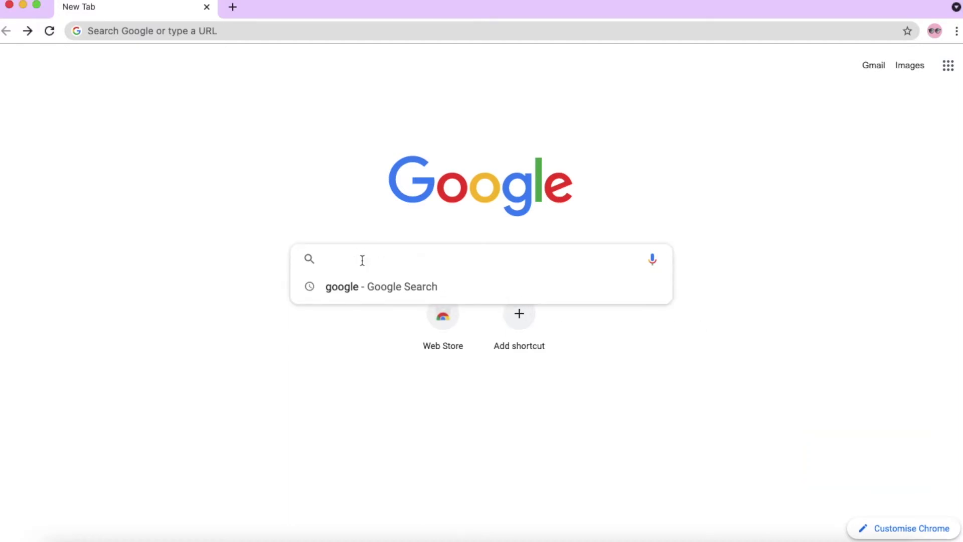
pyautogui.write('GAM')
pyautogui.press('BackSpace')
pyautogui.press('BackSpace')
pyautogui.write('MA')
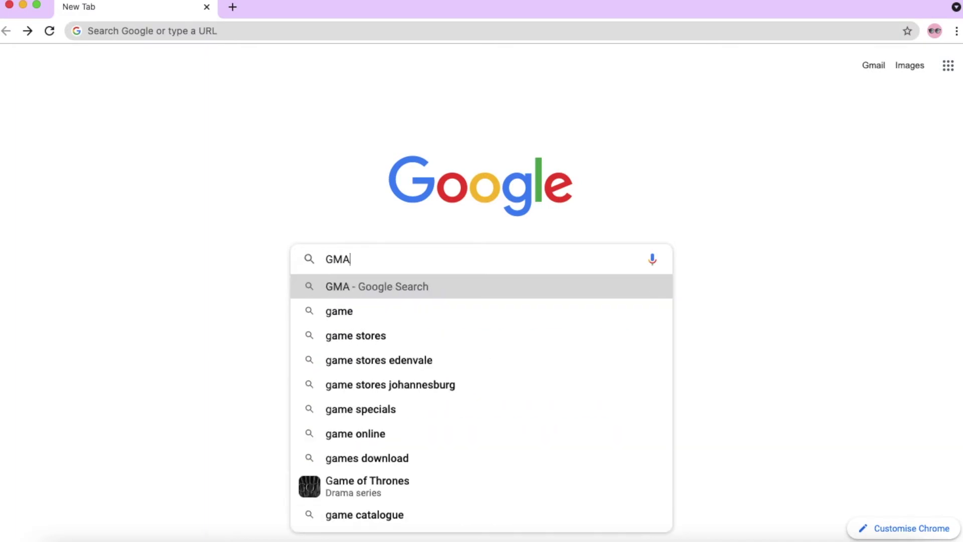
pyautogui.write('IL')
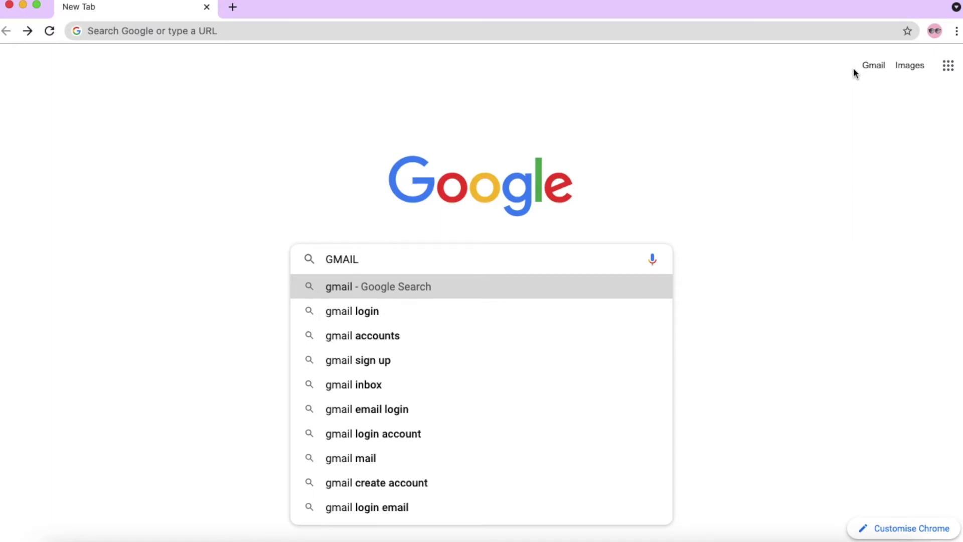
pyautogui.click(875, 67)
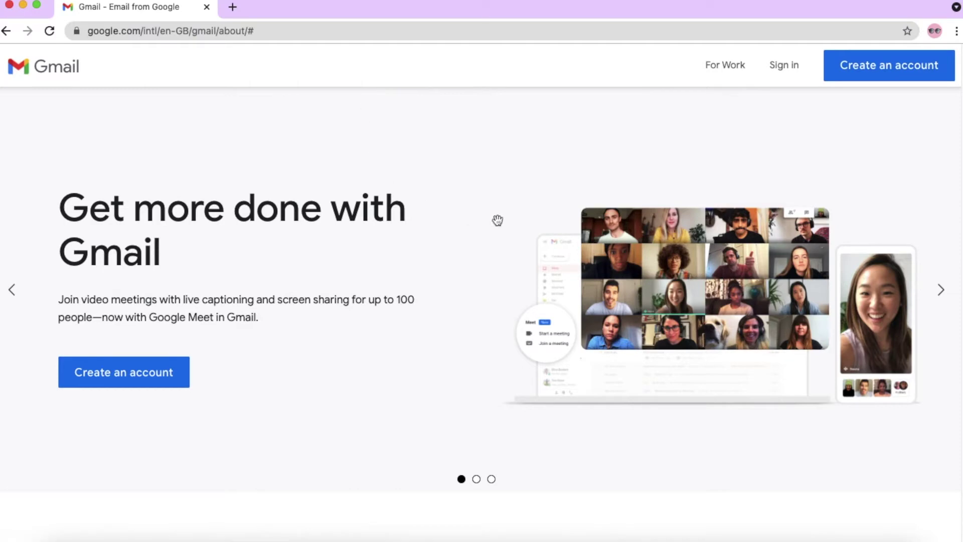
pyautogui.click(876, 67)
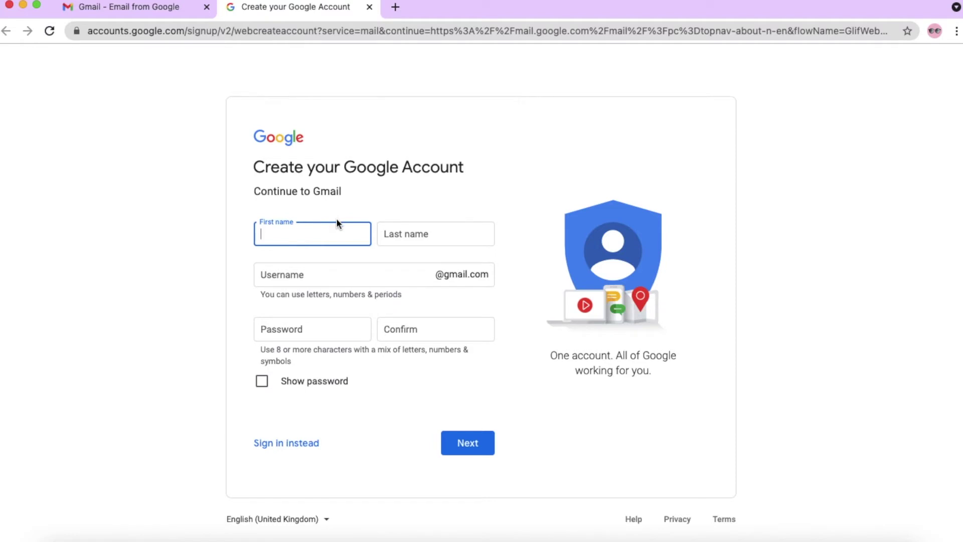
# - Enter the account holder's first and last name
pyautogui.write('SIPH')
pyautogui.press('BackSpace')
pyautogui.press('BackSpace')
pyautogui.press('BackSpace')
pyautogui.write('o')
pyautogui.press('BackSpace')
pyautogui.press('Tab')
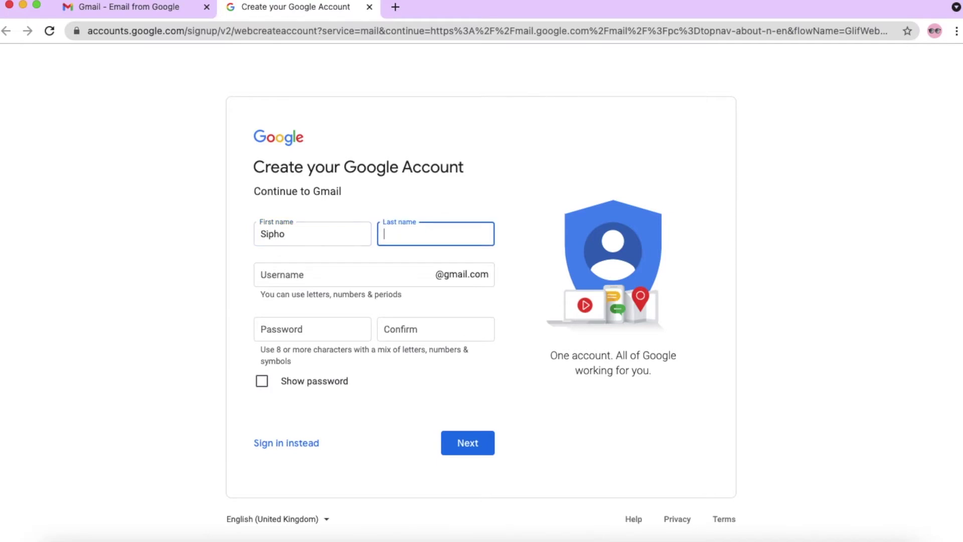
# - Enter a username, then pick a suggested available one after it proves taken
pyautogui.press('Tab')
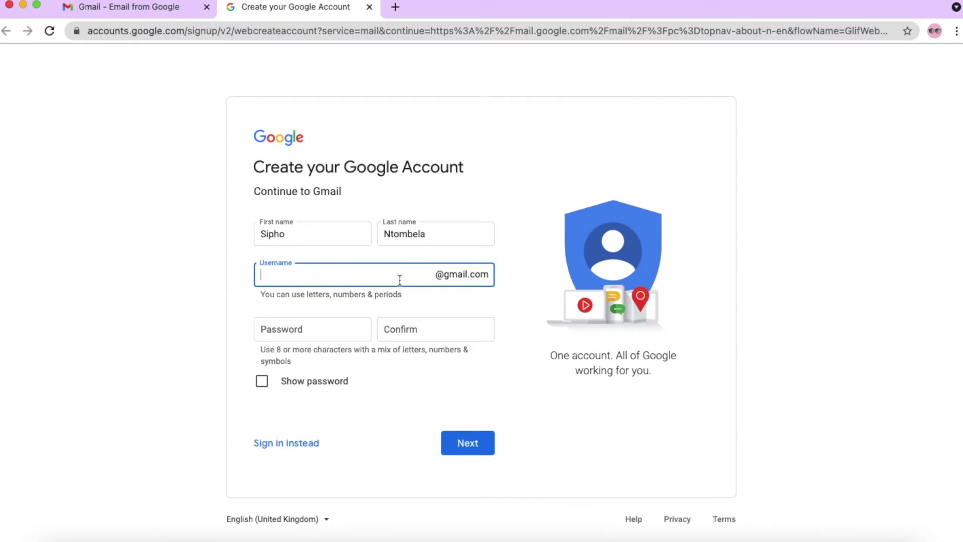
pyautogui.press('Tab')
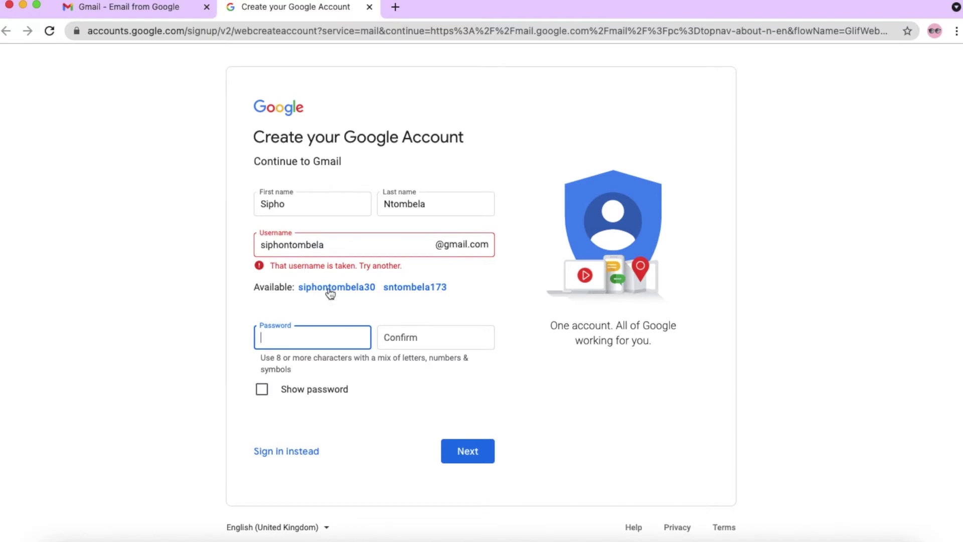
pyautogui.click(407, 289)
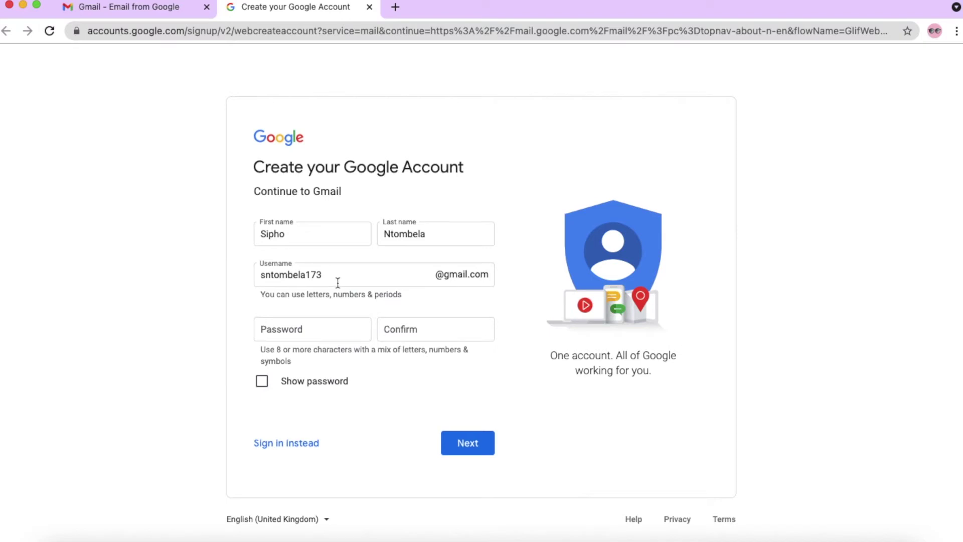
# - Enter and confirm an account password and submit the sign-up form
pyautogui.click(294, 331)
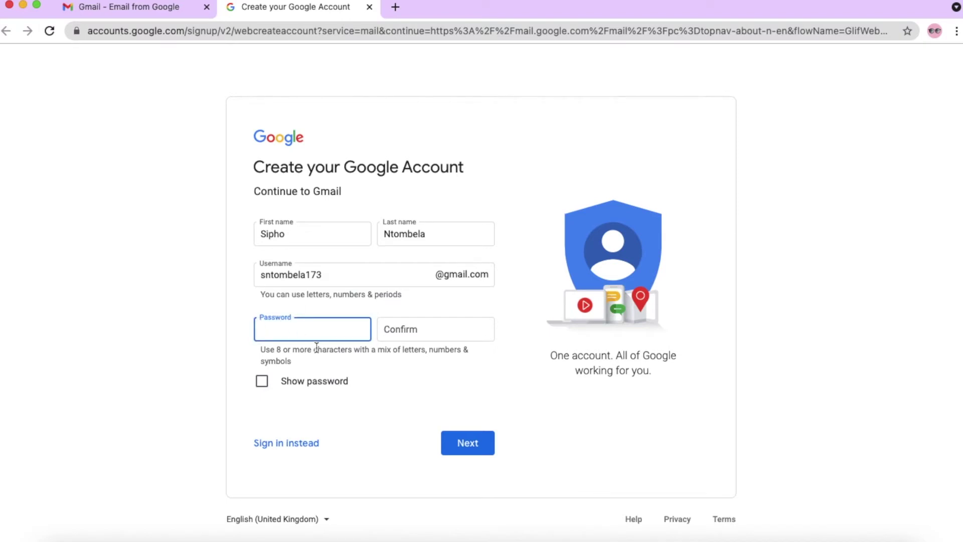
pyautogui.write('****')
pyautogui.press('BackSpace')
pyautogui.press('BackSpace')
pyautogui.write('********')
pyautogui.press('Tab')
pyautogui.write('***********')
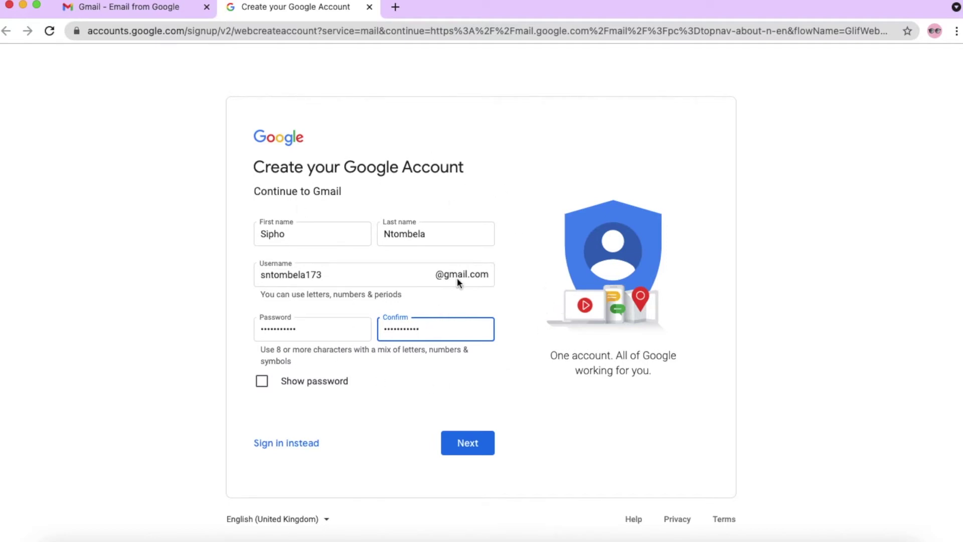
pyautogui.click(468, 444)
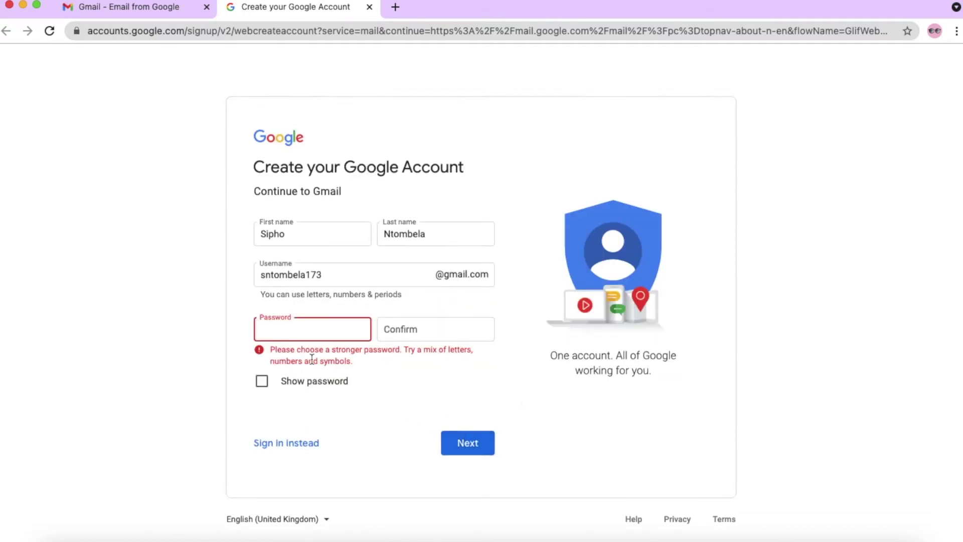
# - Re-enter a stronger password and its confirmation and resubmit
pyautogui.write('••••••••')
pyautogui.press('BackSpace')
pyautogui.press('BackSpace')
pyautogui.press('BackSpace')
pyautogui.write('•••••••••')
pyautogui.click(435, 329)
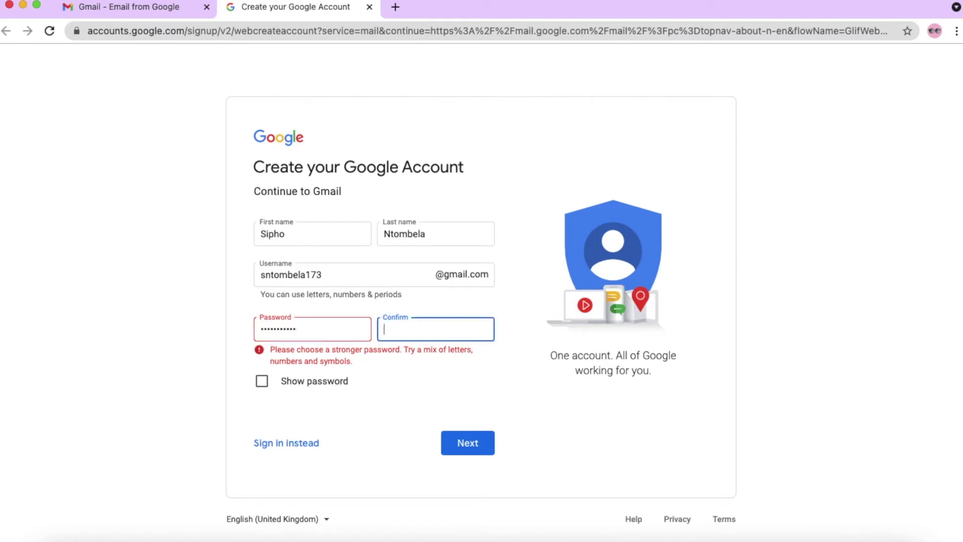
pyautogui.write('•••••••••')
pyautogui.click(489, 444)
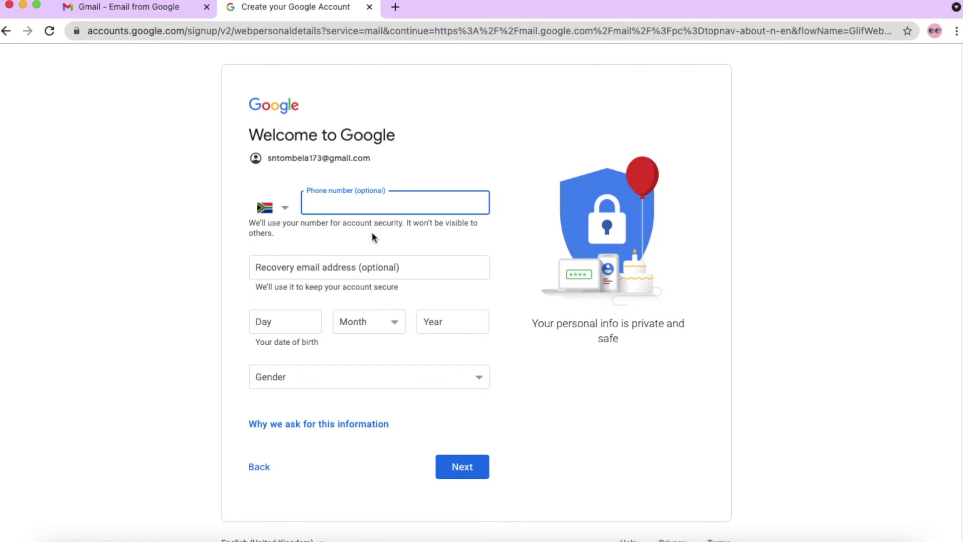
pyautogui.click(462, 477)
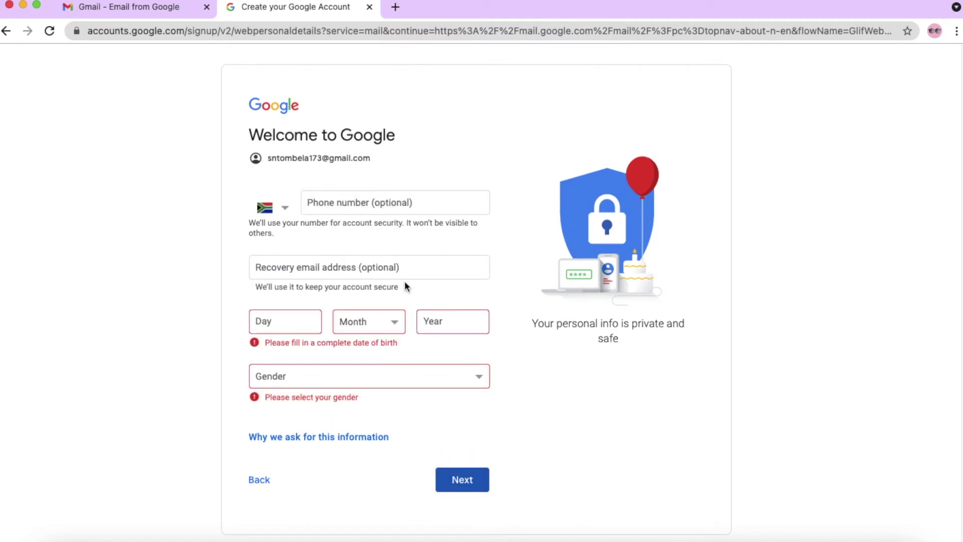
pyautogui.click(284, 323)
pyautogui.write('30')
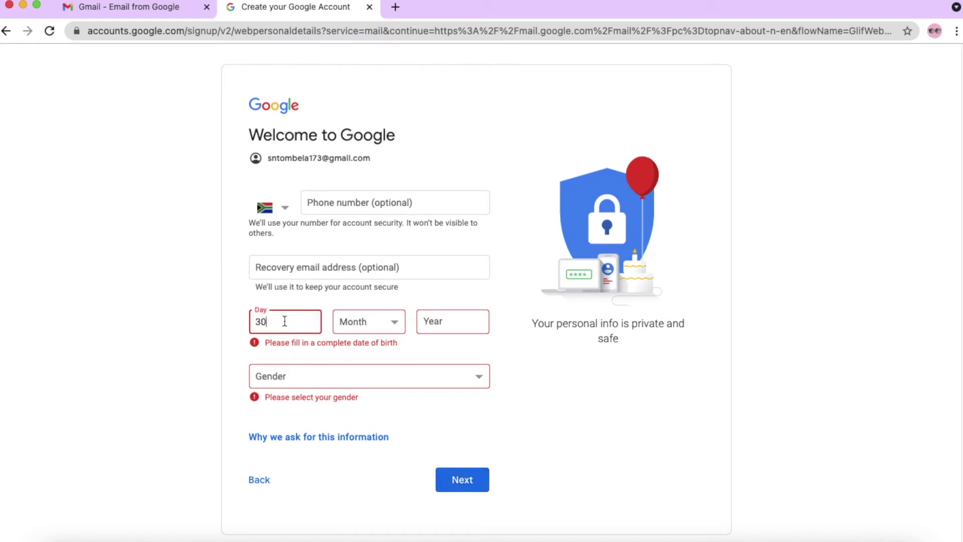
pyautogui.press('Tab')
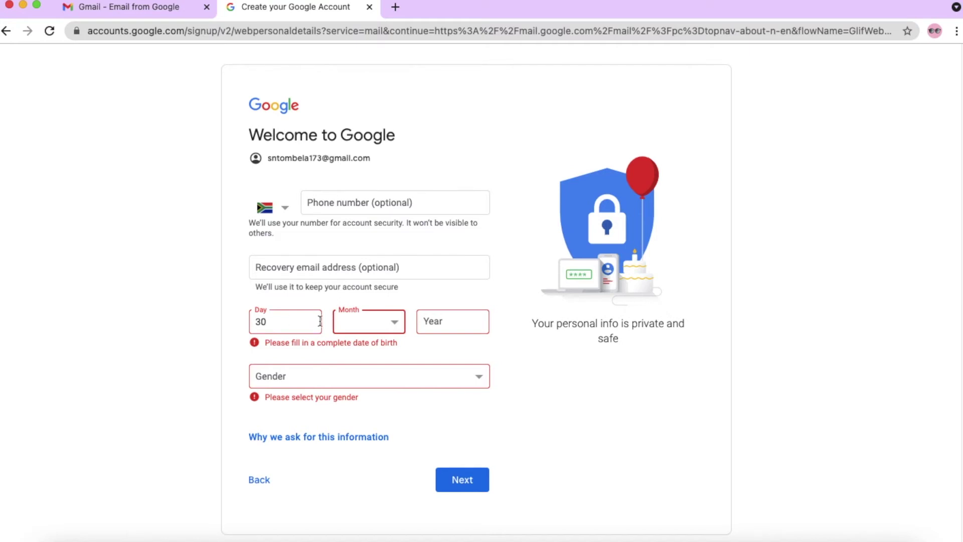
pyautogui.click(376, 315)
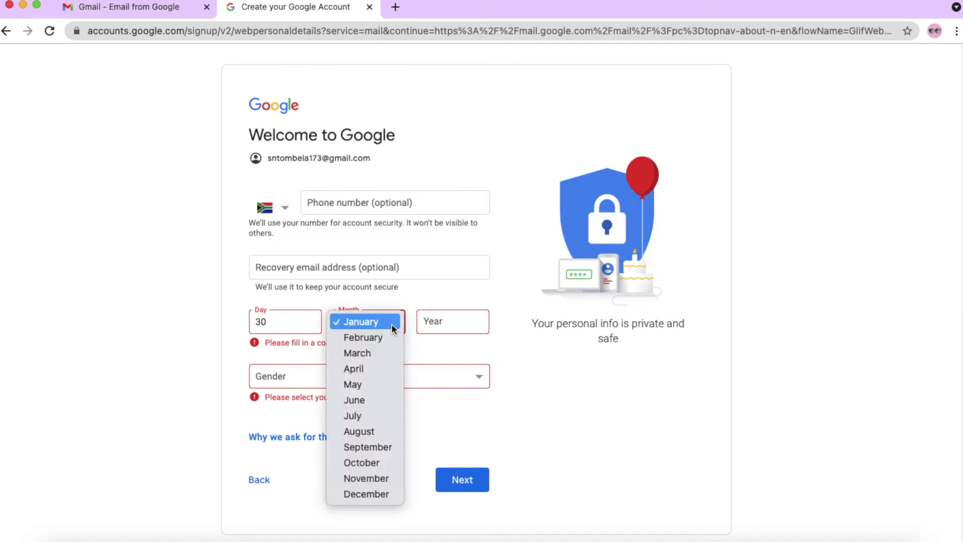
pyautogui.click(374, 354)
pyautogui.click(433, 325)
pyautogui.write('1998')
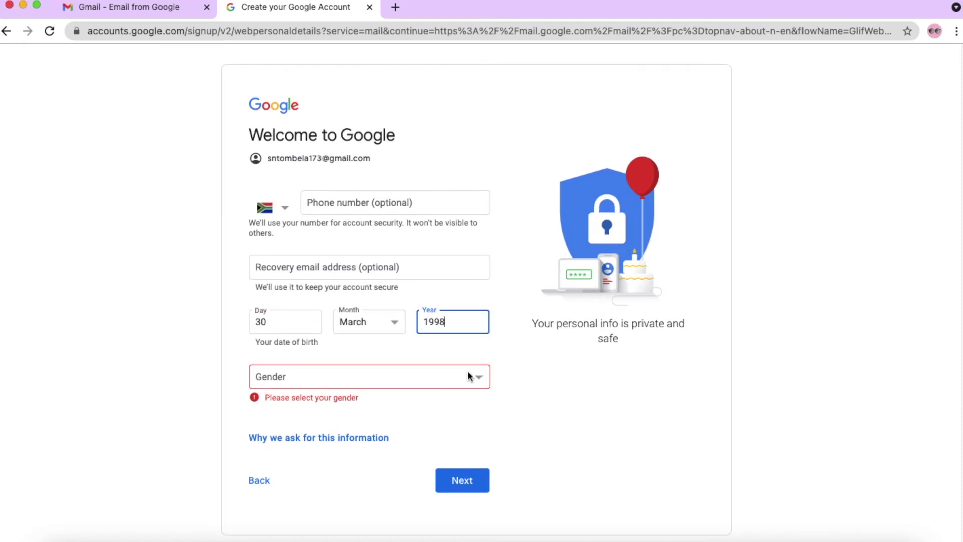
# - Set the gender to Male and continue to Privacy and Terms
pyautogui.click(468, 376)
pyautogui.click(359, 394)
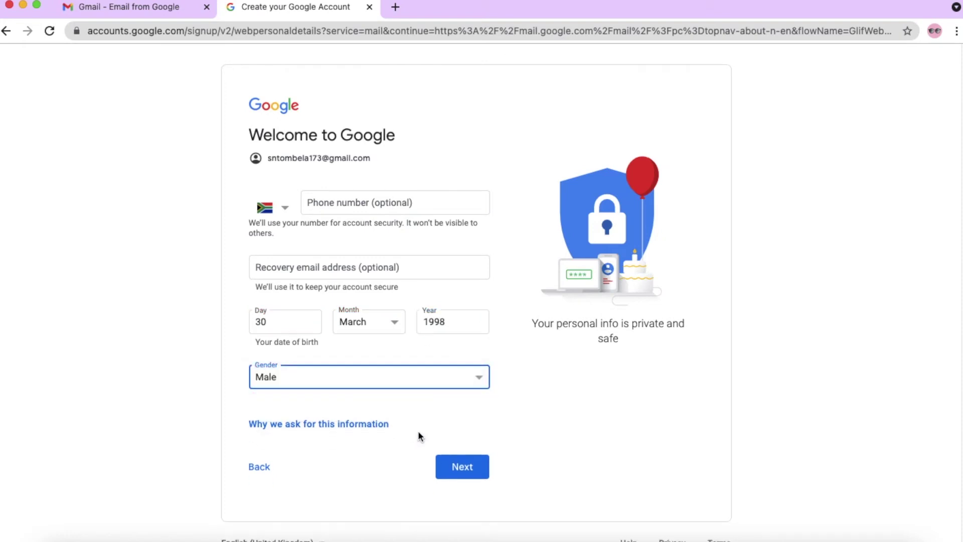
pyautogui.click(463, 467)
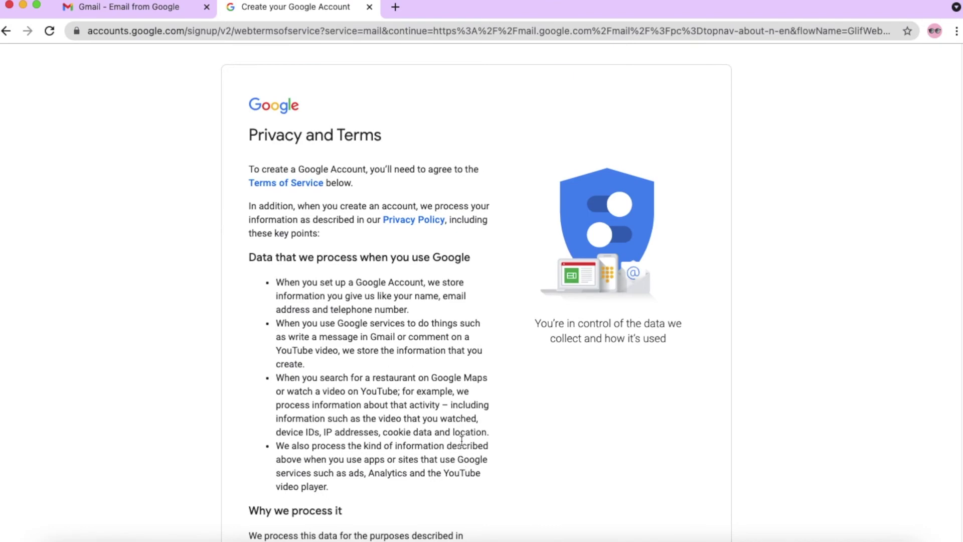
# - Scroll to the bottom of Privacy and Terms and agree, creating the account
pyautogui.scroll(-12, 461, 440)
pyautogui.click(454, 451)
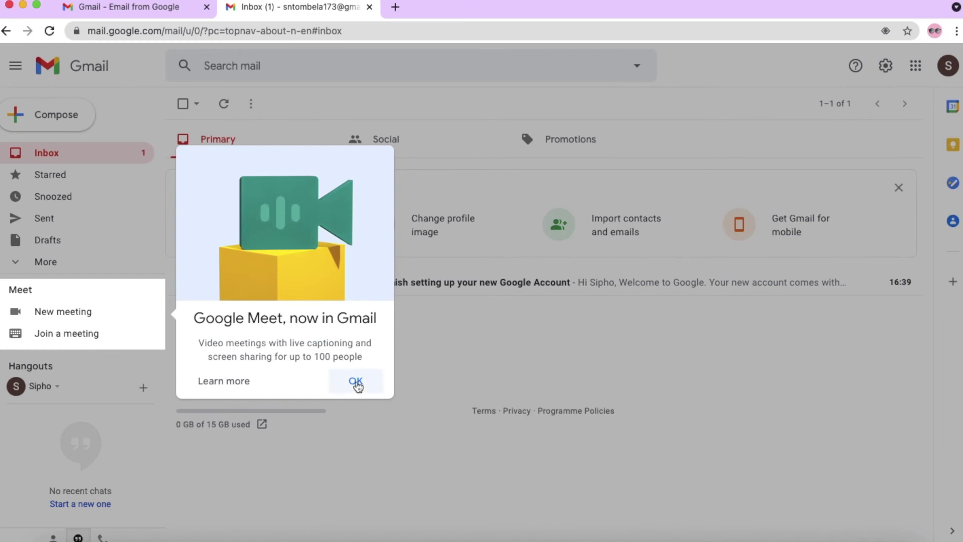
# - Dismiss the Google Meet popup and open a blank New Message window
pyautogui.click(356, 383)
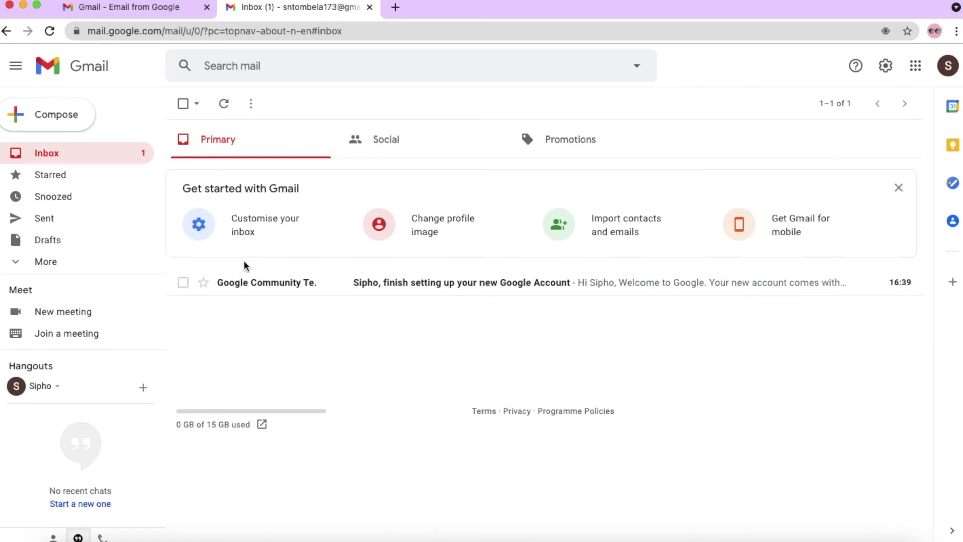
pyautogui.click(59, 119)
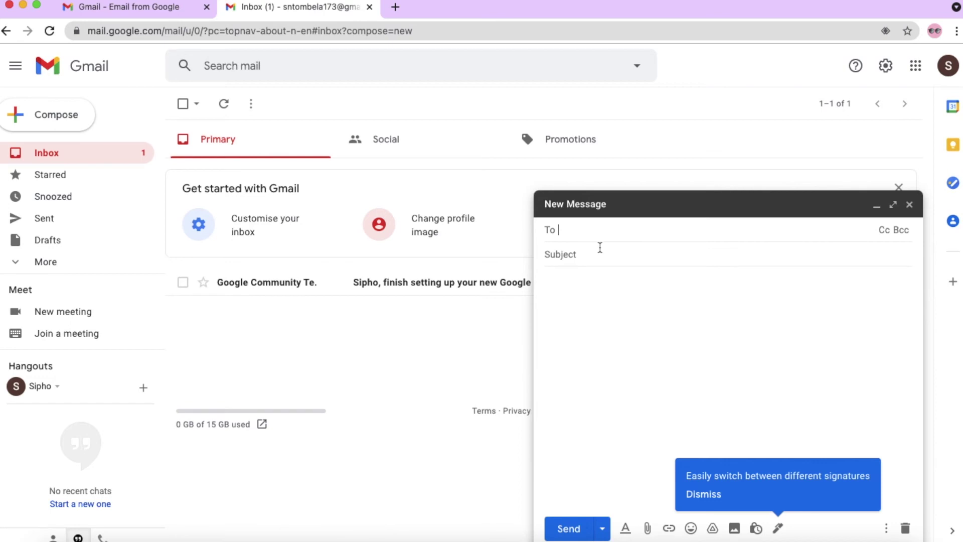
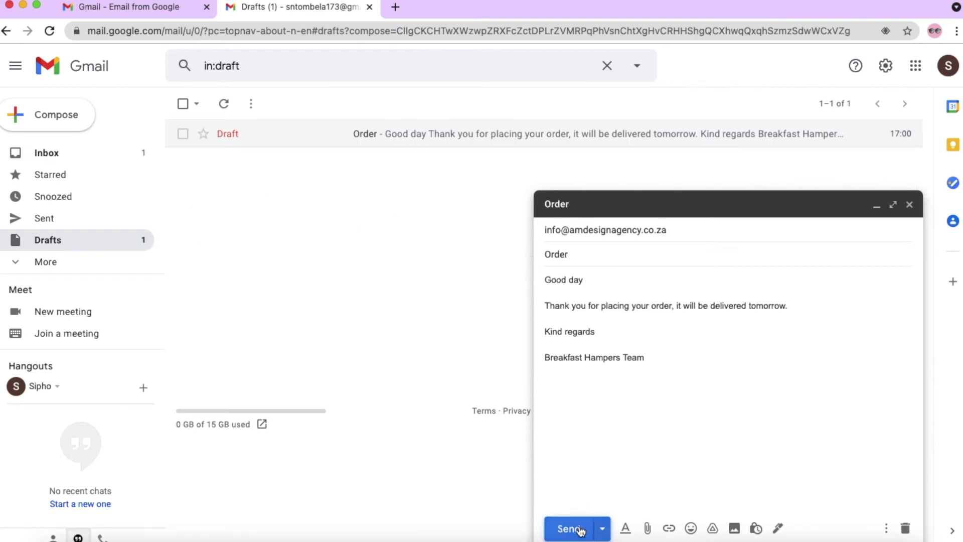
# - Address the 'Order' email to the customer, add the tomorrow-delivery body and sign-off, and send
pyautogui.click(570, 527)
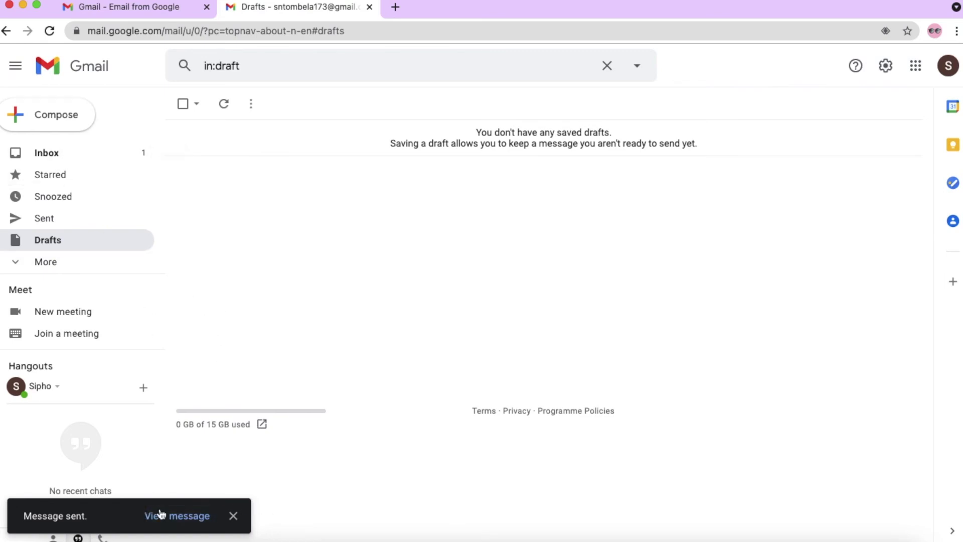
pyautogui.click(62, 157)
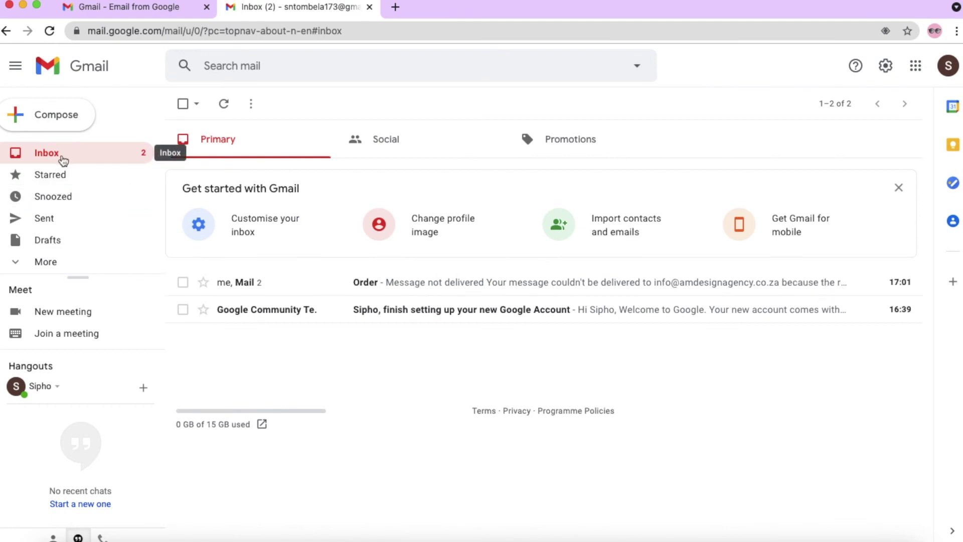
pyautogui.click(55, 219)
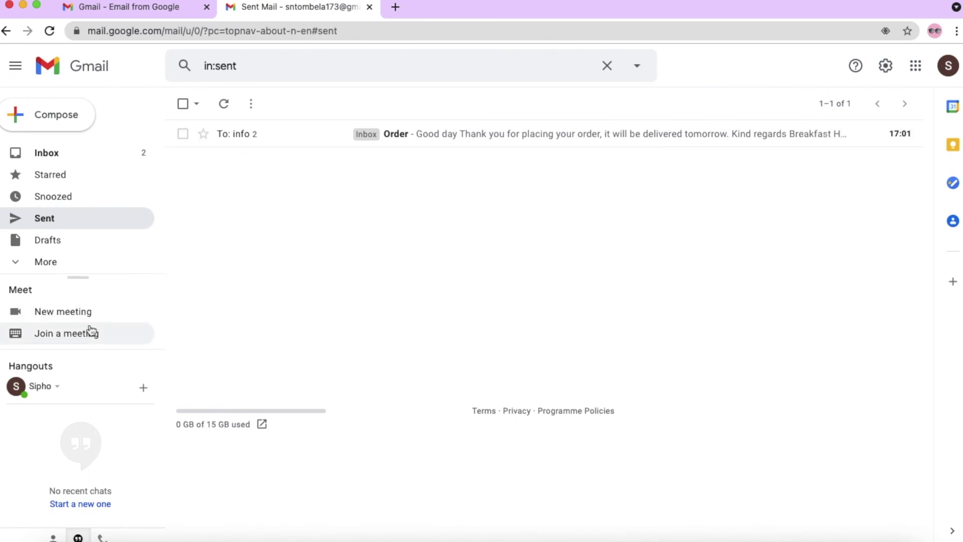
pyautogui.click(54, 244)
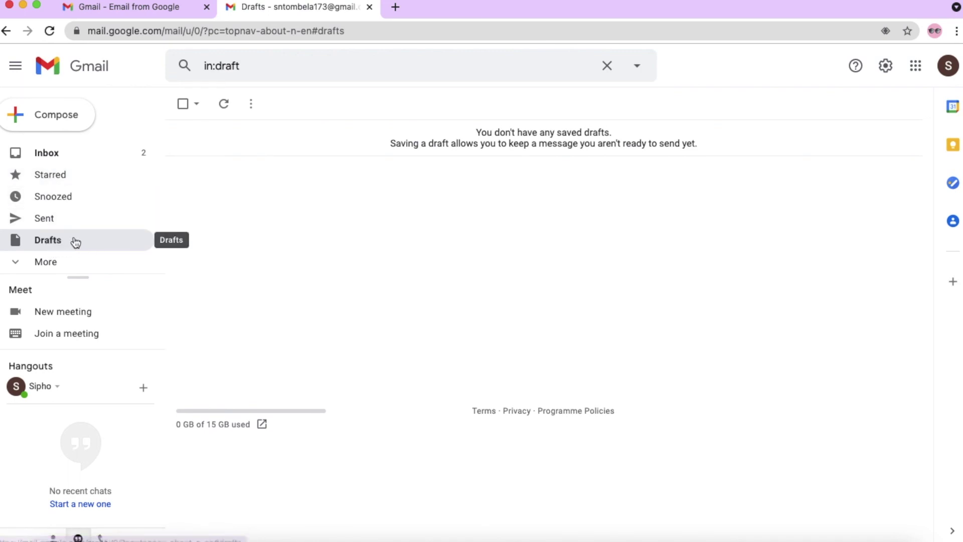
# - Expand More in the sidebar and scroll through Important, Chats, Scheduled, All Mail, Spam and Bin
pyautogui.click(44, 264)
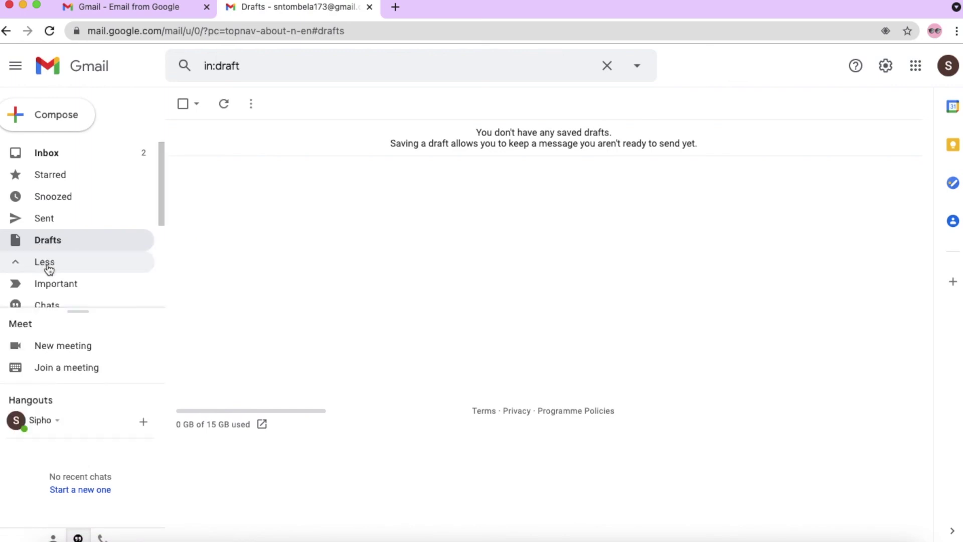
pyautogui.scroll(-3, 74, 271)
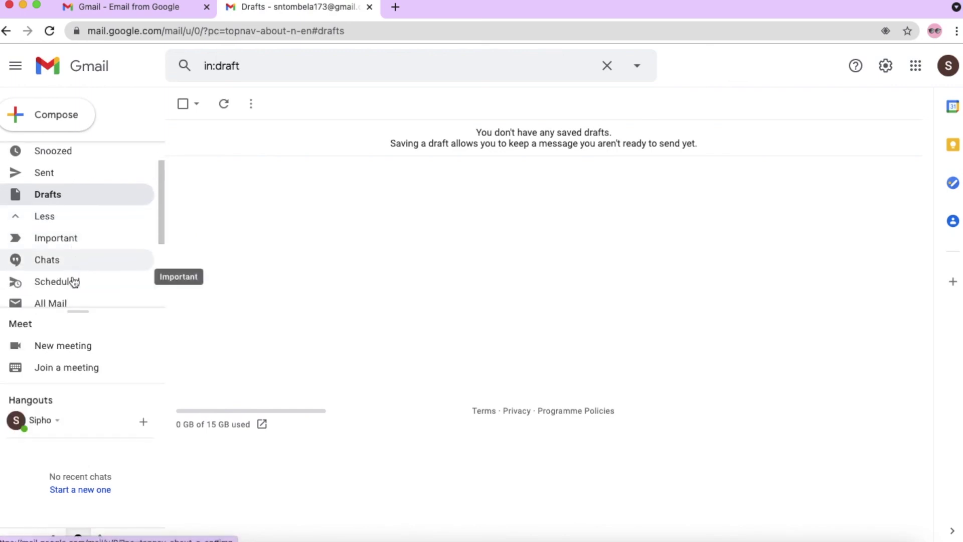
pyautogui.scroll(5, 76, 275)
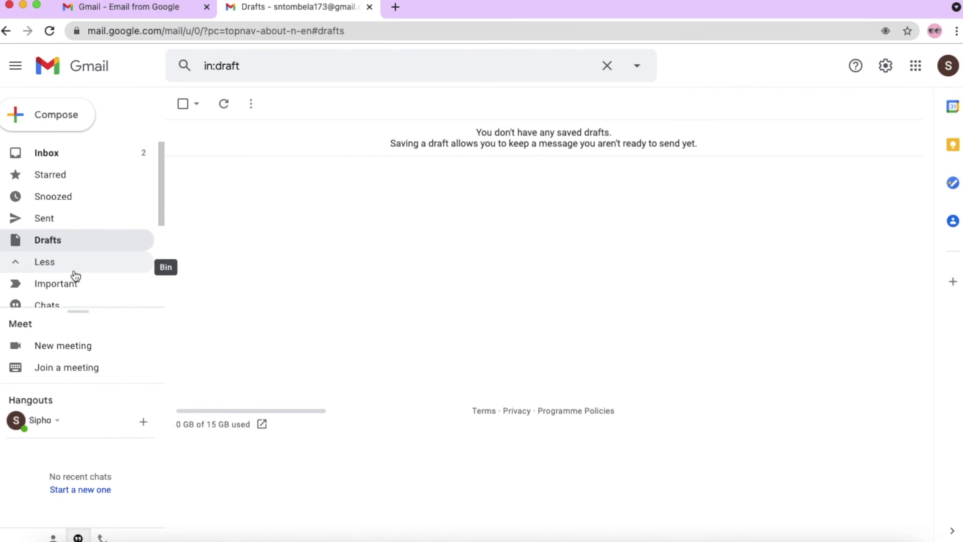
pyautogui.scroll(-3, 76, 271)
pyautogui.scroll(2, 76, 266)
pyautogui.scroll(-2, 77, 266)
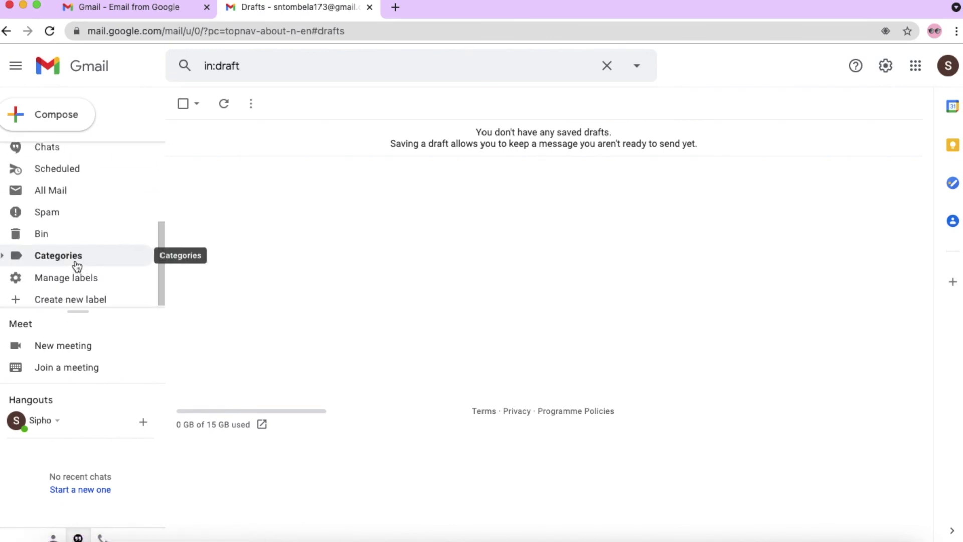
pyautogui.scroll(4, 77, 266)
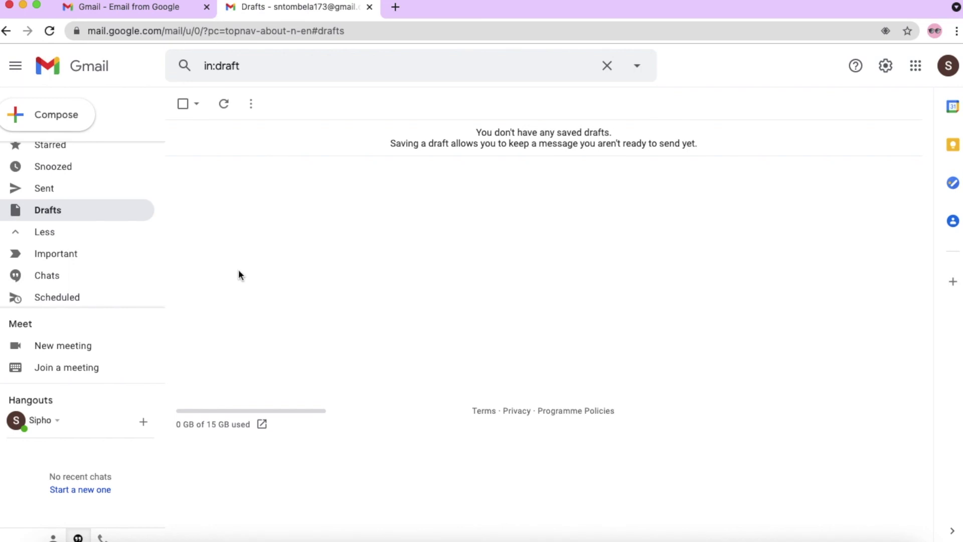